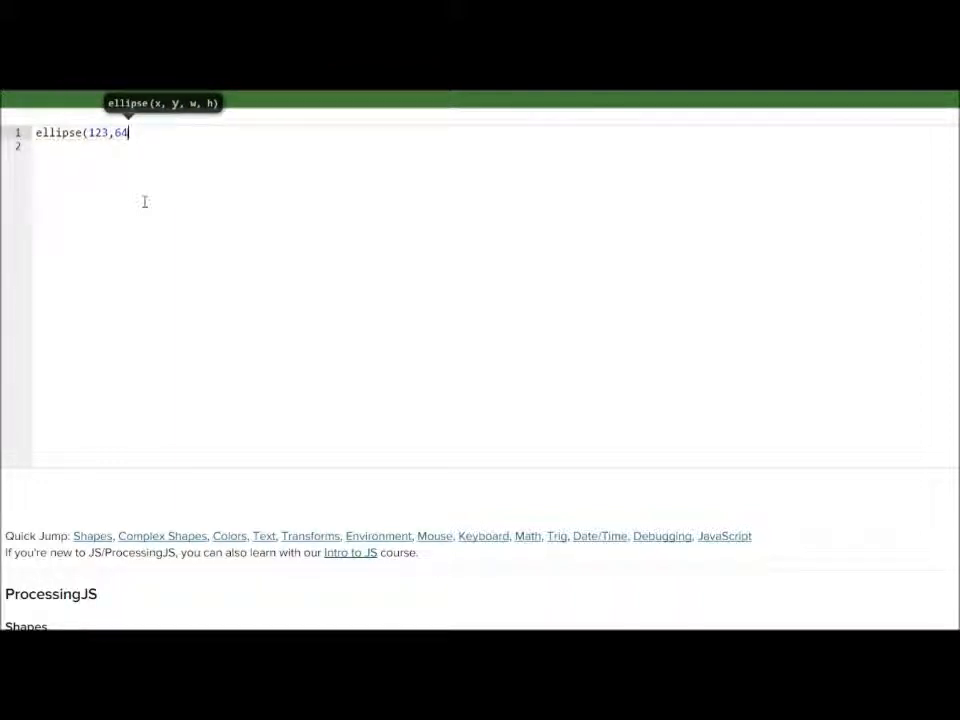
Step: Correct typos while entering the ellipse statement at 73, 333 sized 141 by 130
{"action": "key", "text": "BackSpace"}
{"action": "key", "text": "BackSpace"}
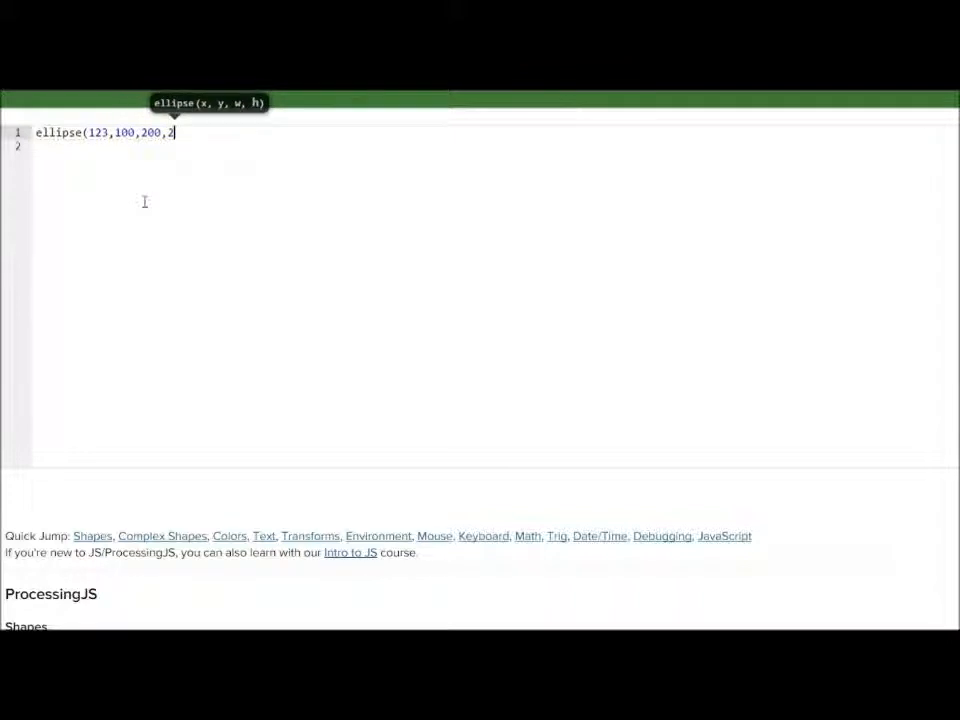
{"action": "type", "text": "50,"}
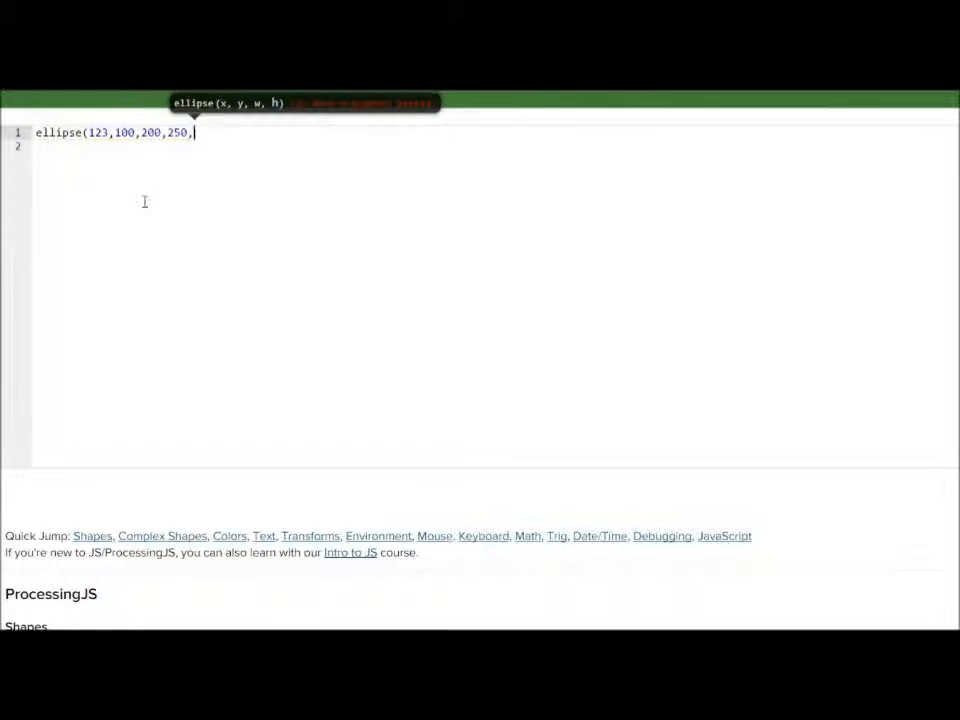
{"action": "key", "text": "BackSpace"}
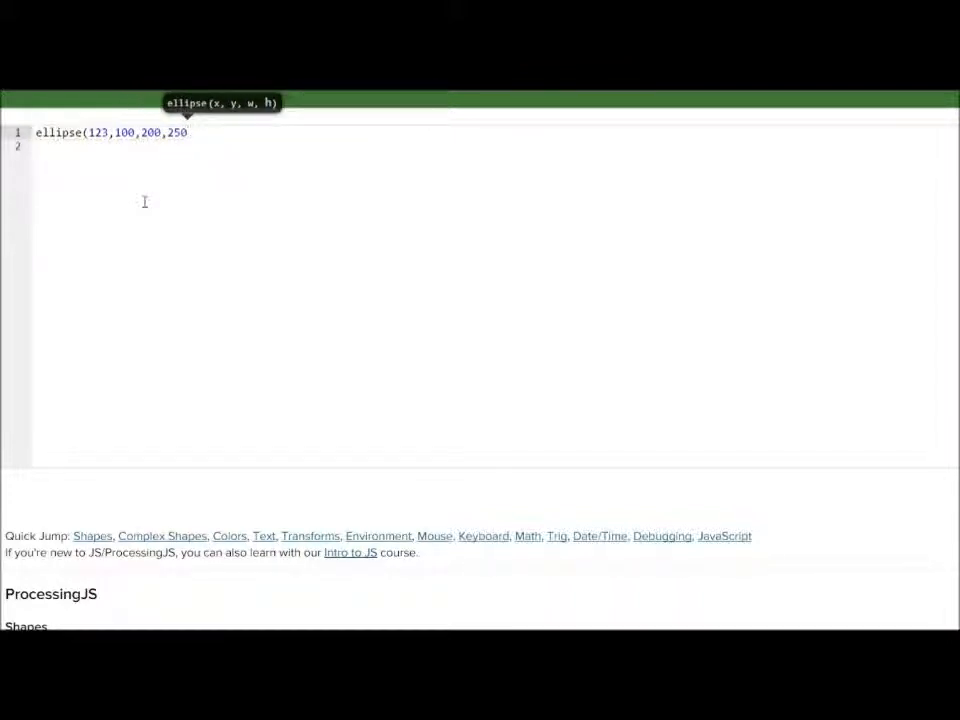
{"action": "type", "text": ");"}
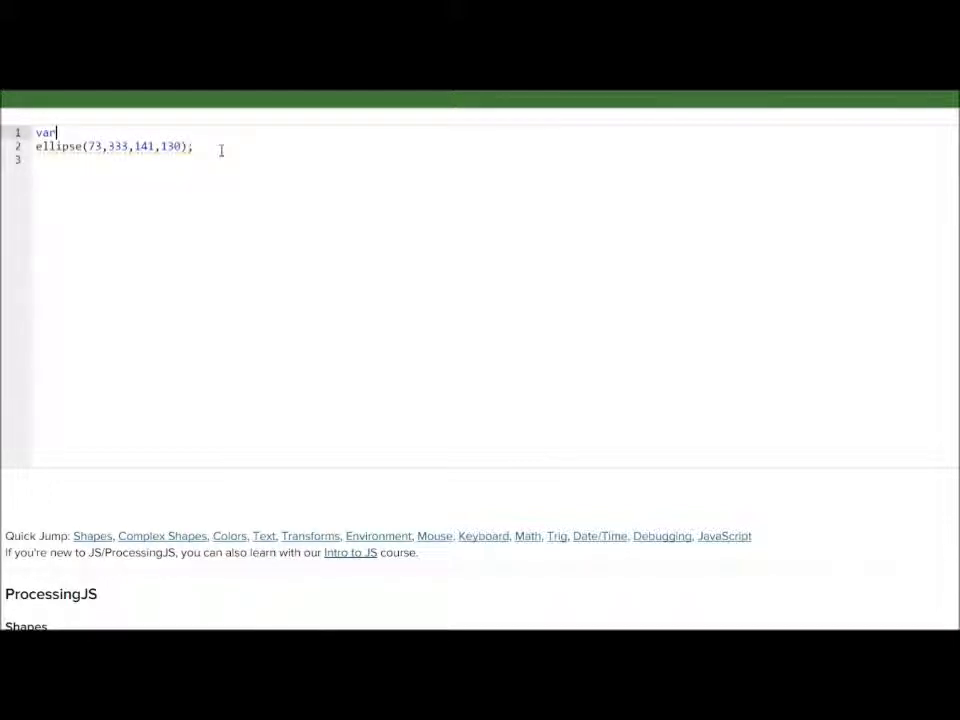
{"action": "type", "text": " x"}
Step: Replace the ellipse's 73 with variable x (set to 72) and start a new line below it
{"action": "left_click_drag", "start_coordinate": [100, 146], "coordinate": [87, 146]}
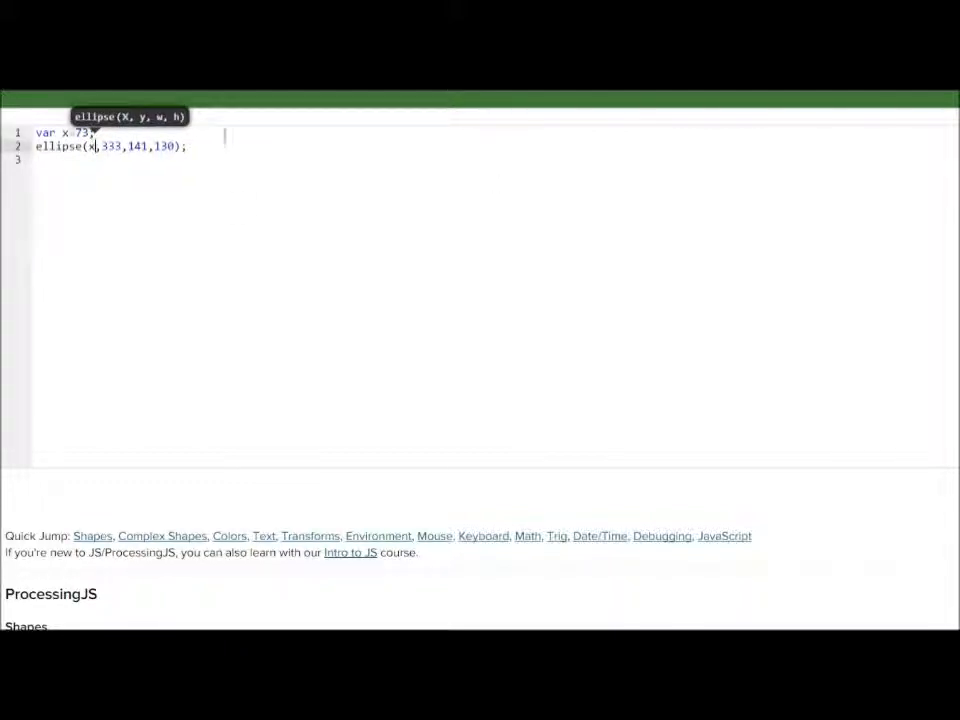
{"action": "left_click", "coordinate": [235, 146]}
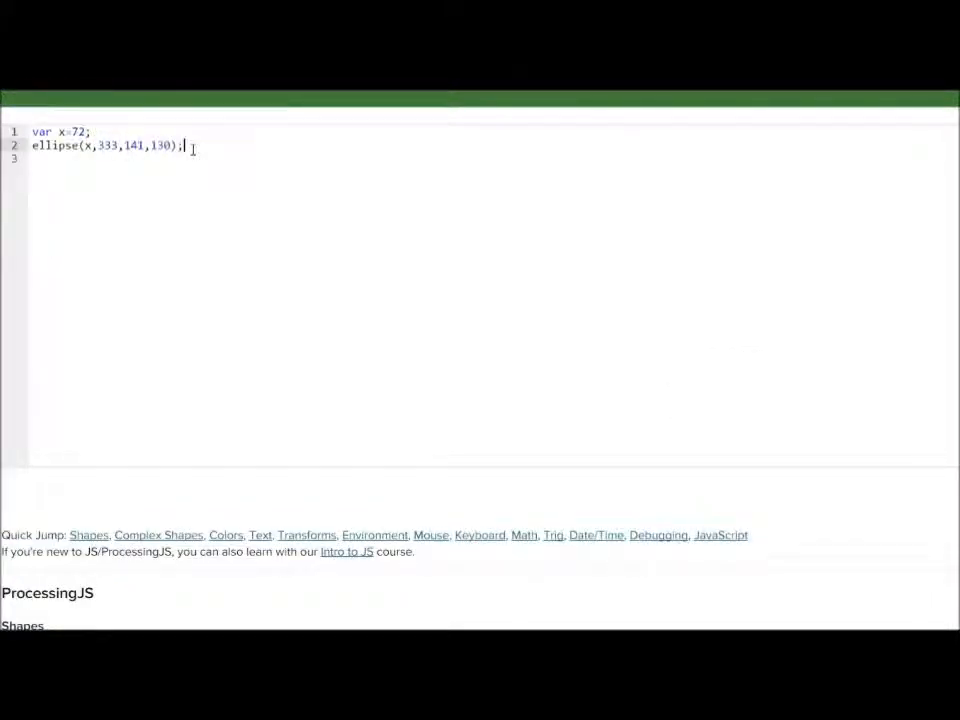
{"action": "key", "text": "Return"}
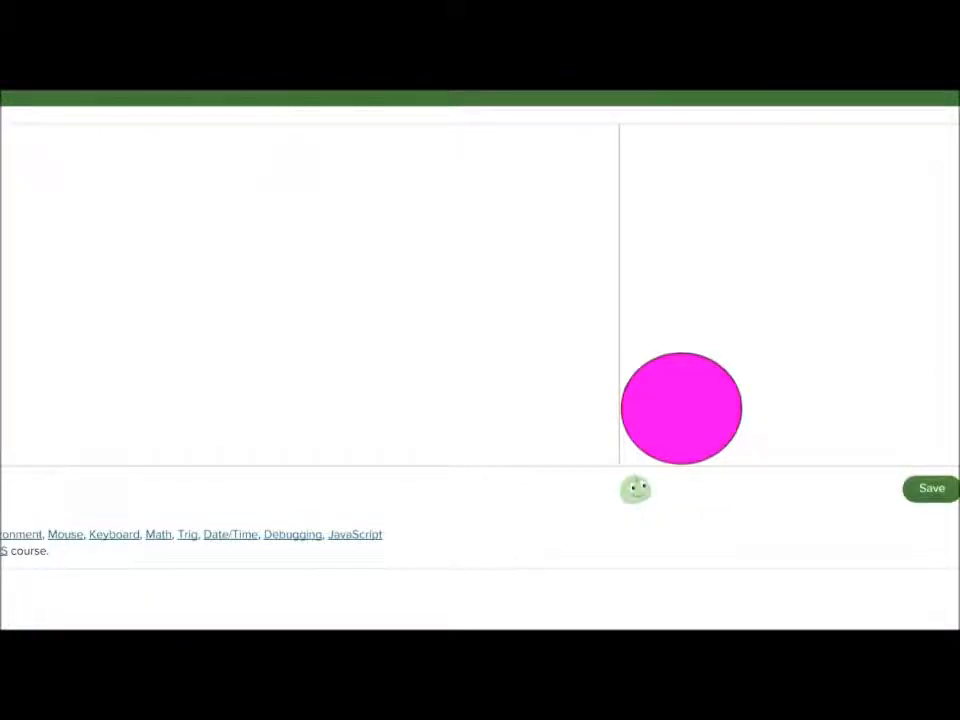
{"action": "type", "text": "128"}
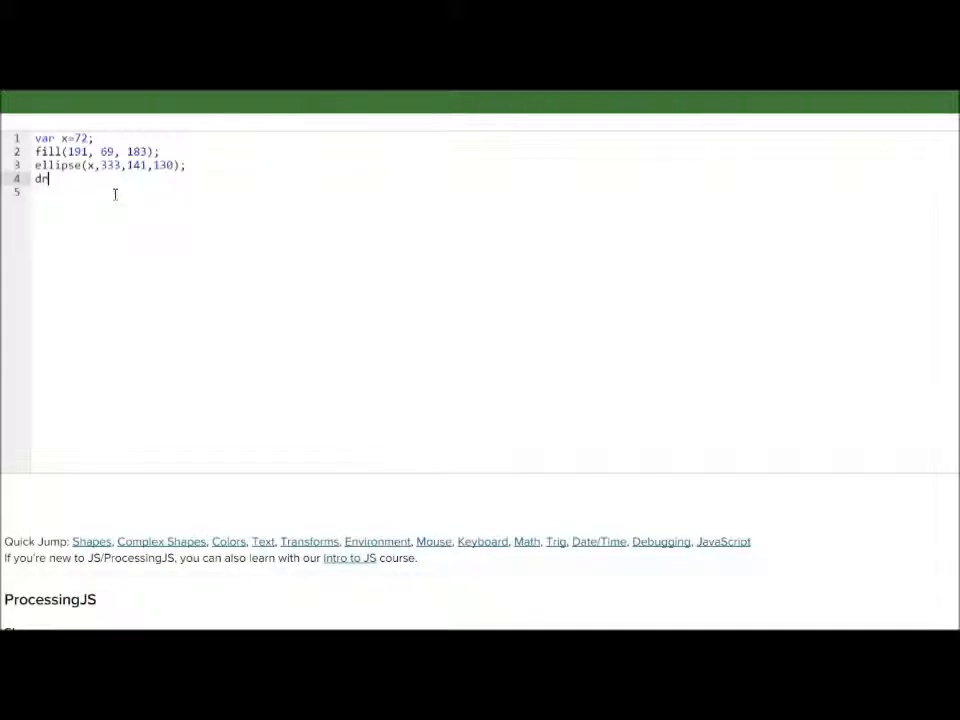
{"action": "type", "text": "aw"}
{"action": "type", "text": "="}
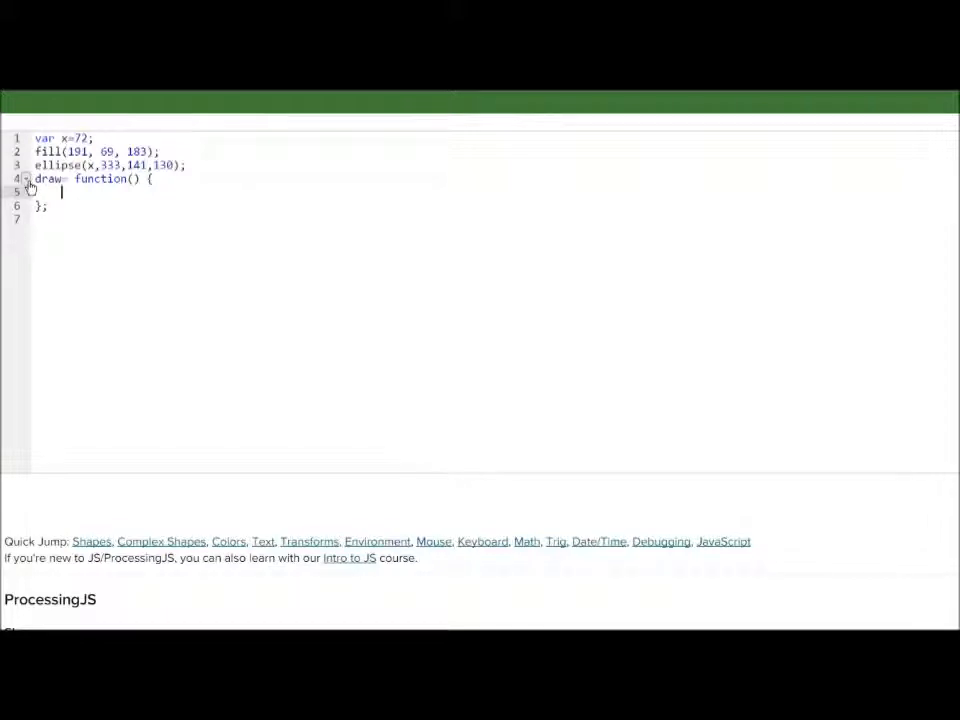
Step: Collapse and expand the new empty draw function in the gutter to check its body
{"action": "left_click", "coordinate": [28, 179]}
{"action": "left_click", "coordinate": [28, 179]}
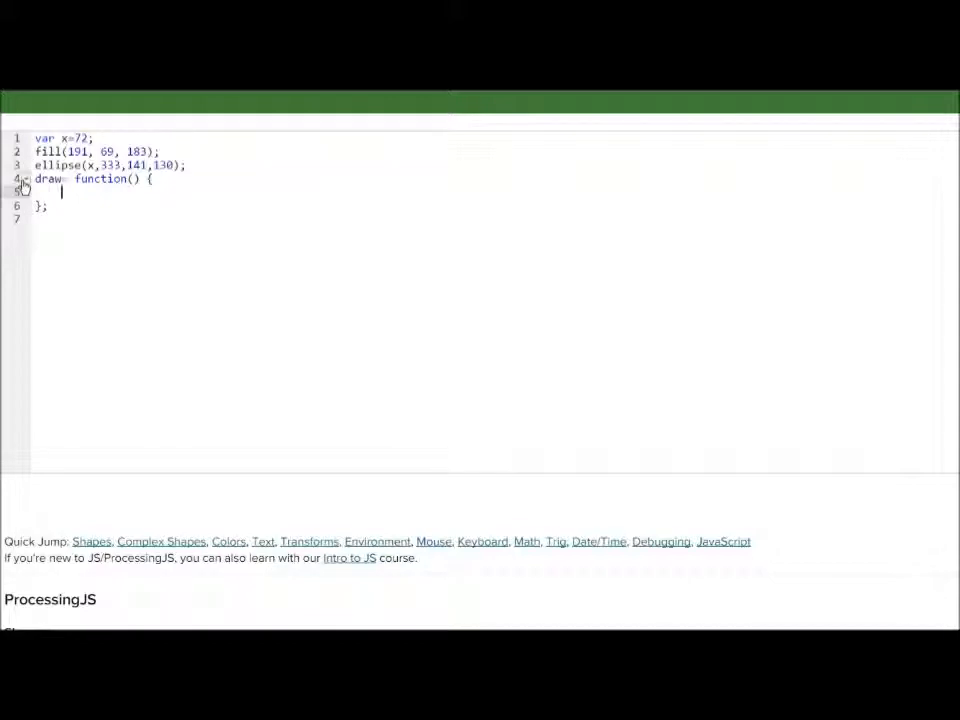
{"action": "left_click", "coordinate": [28, 179]}
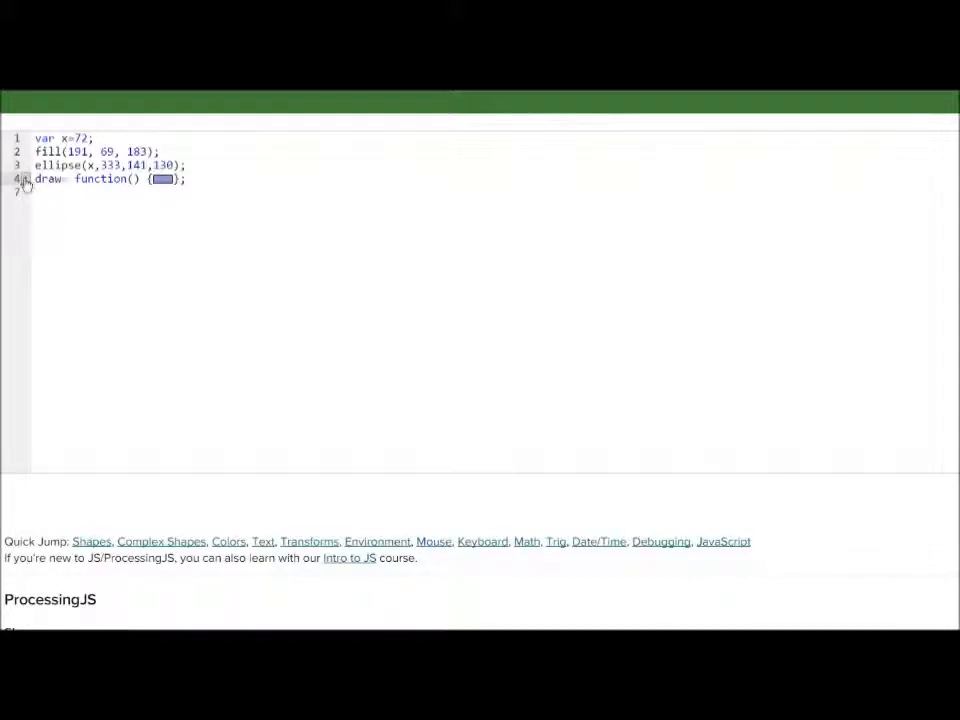
{"action": "left_click", "coordinate": [28, 179]}
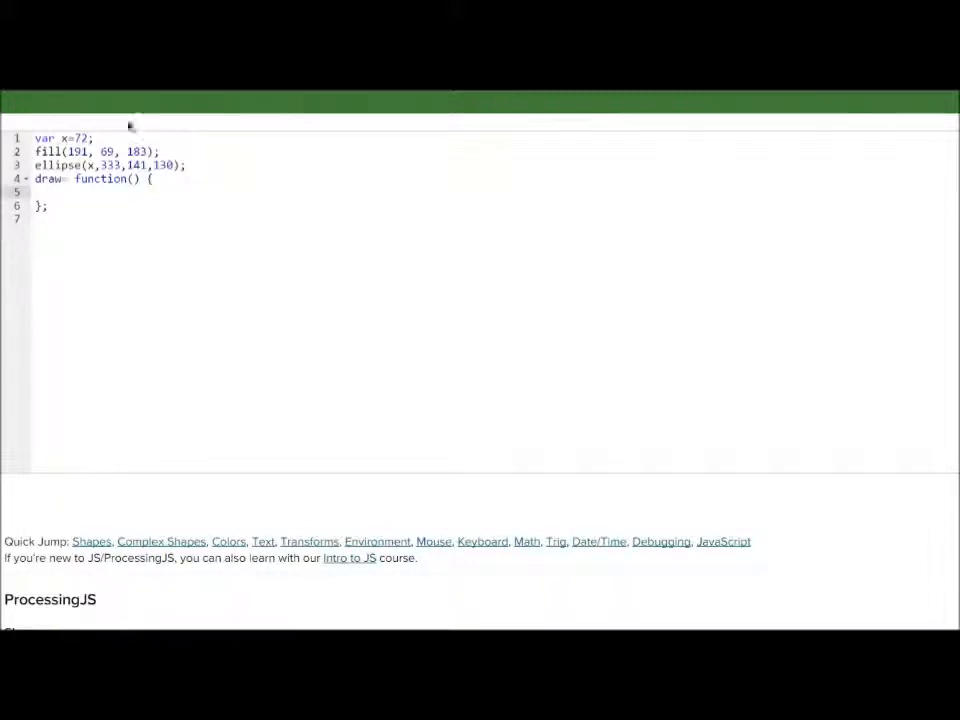
Step: Cut the fill and ellipse lines, drop the blank line, and paste them inside draw's braces
{"action": "left_click_drag", "start_coordinate": [35, 138], "coordinate": [93, 138]}
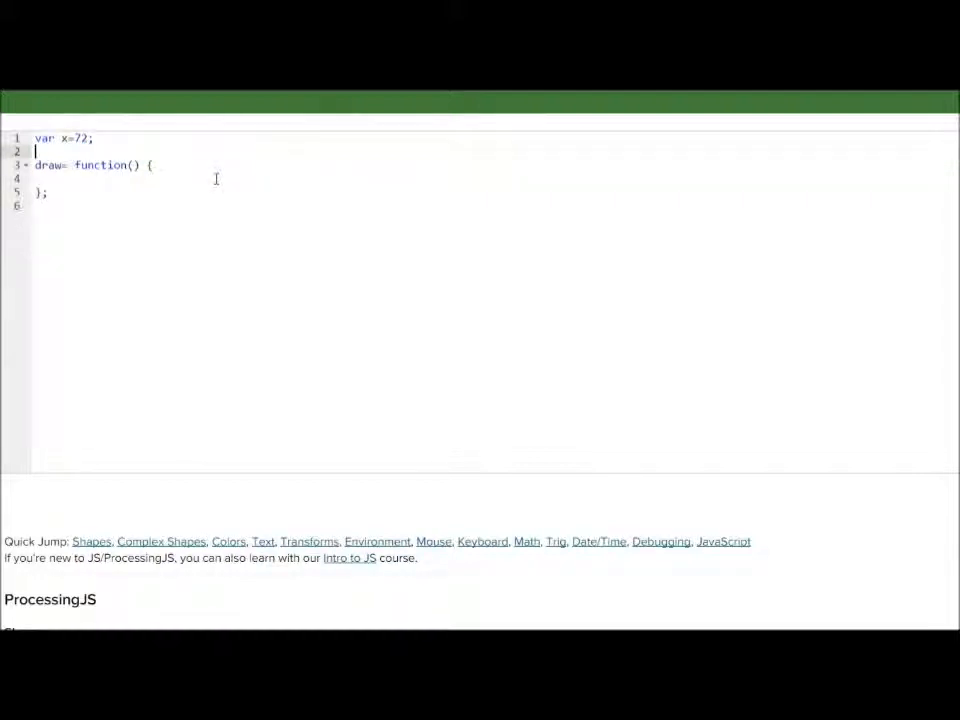
{"action": "key", "text": "Down"}
{"action": "key", "text": "BackSpace"}
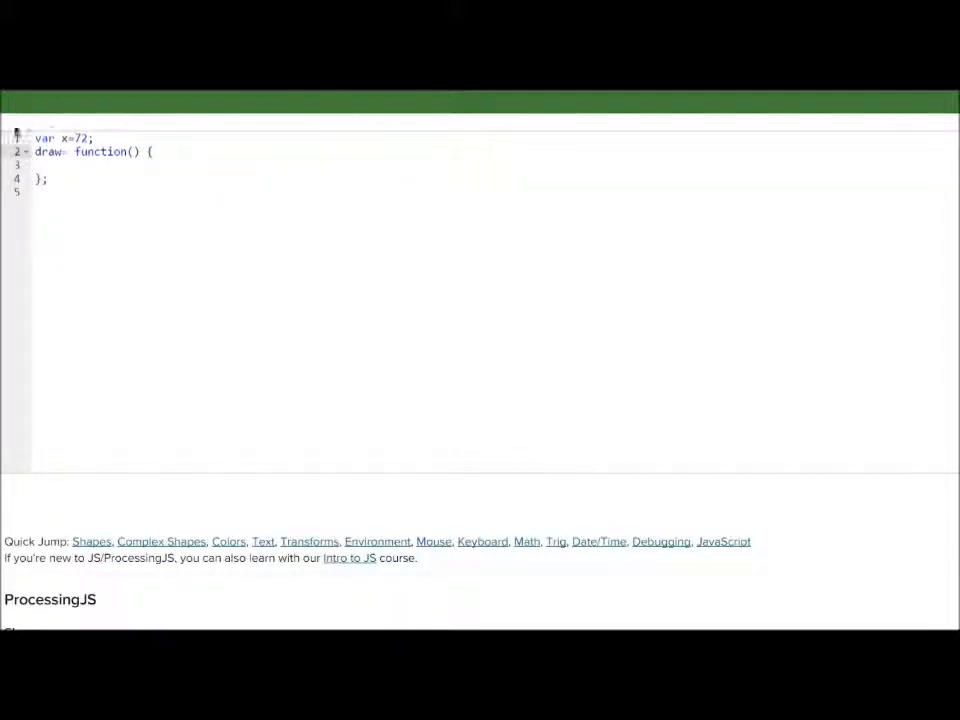
{"action": "left_click", "coordinate": [57, 165]}
{"action": "type", "text": "ellipse(x,333,141,130);"}
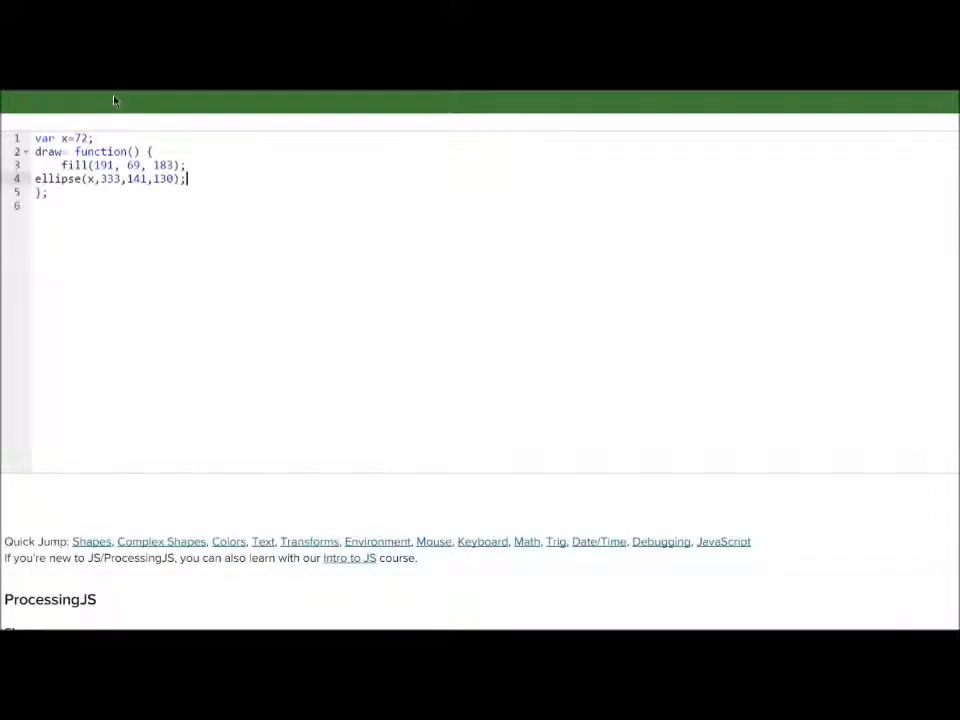
{"action": "key", "text": "Return"}
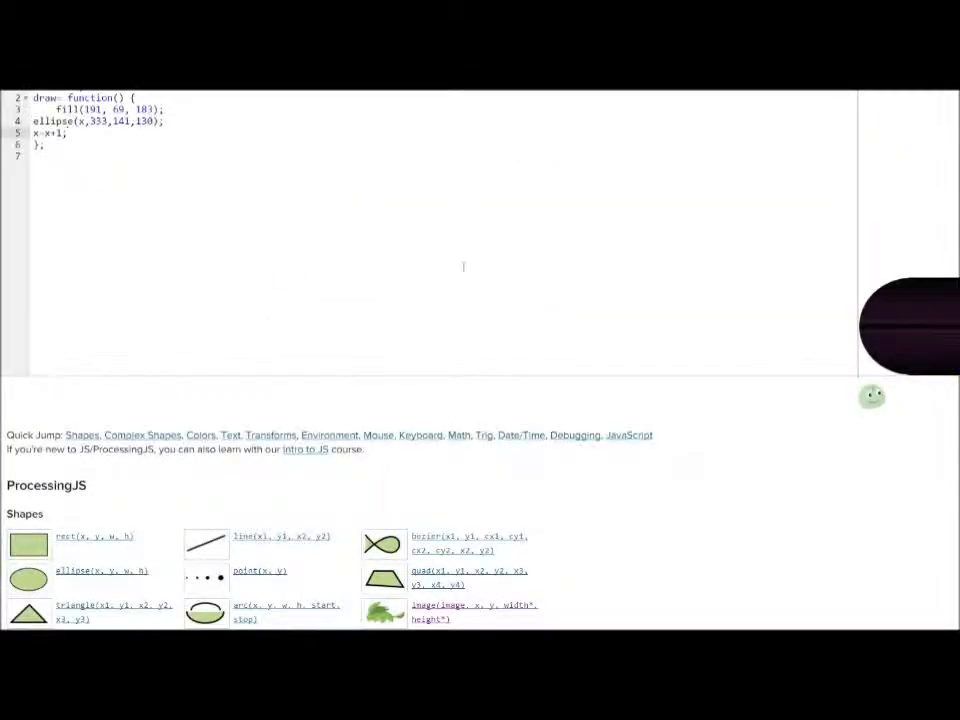
{"action": "scroll", "coordinate": [507, 268], "scroll_direction": "up", "scroll_amount": 1}
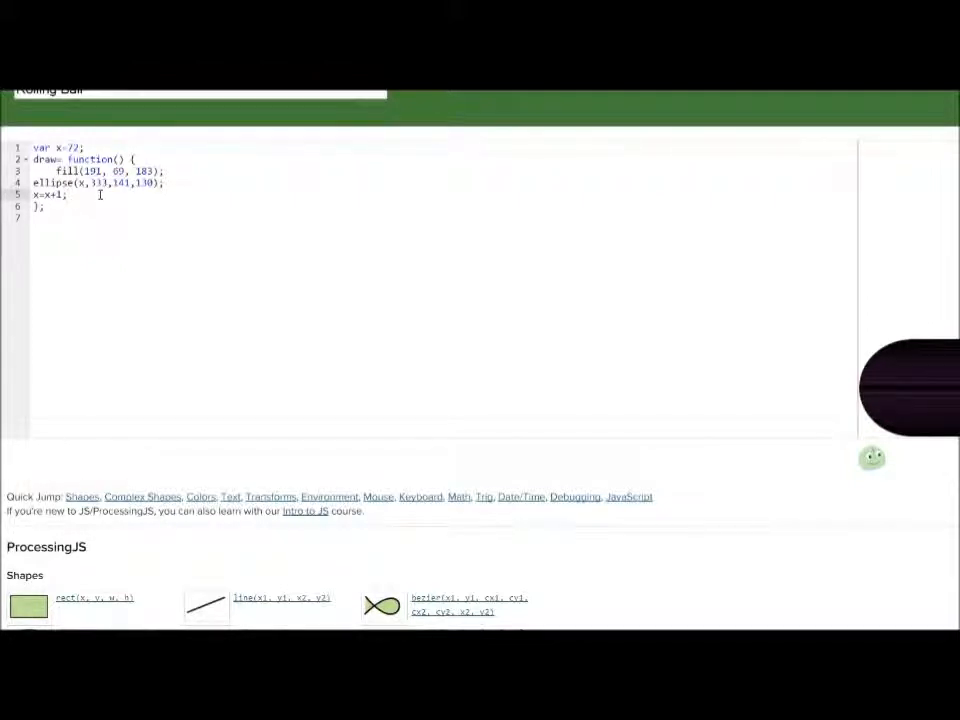
Step: Insert background(255, 0, 0) after var x=72 and bring up its colour chooser
{"action": "left_click", "coordinate": [99, 148]}
{"action": "key", "text": "Return"}
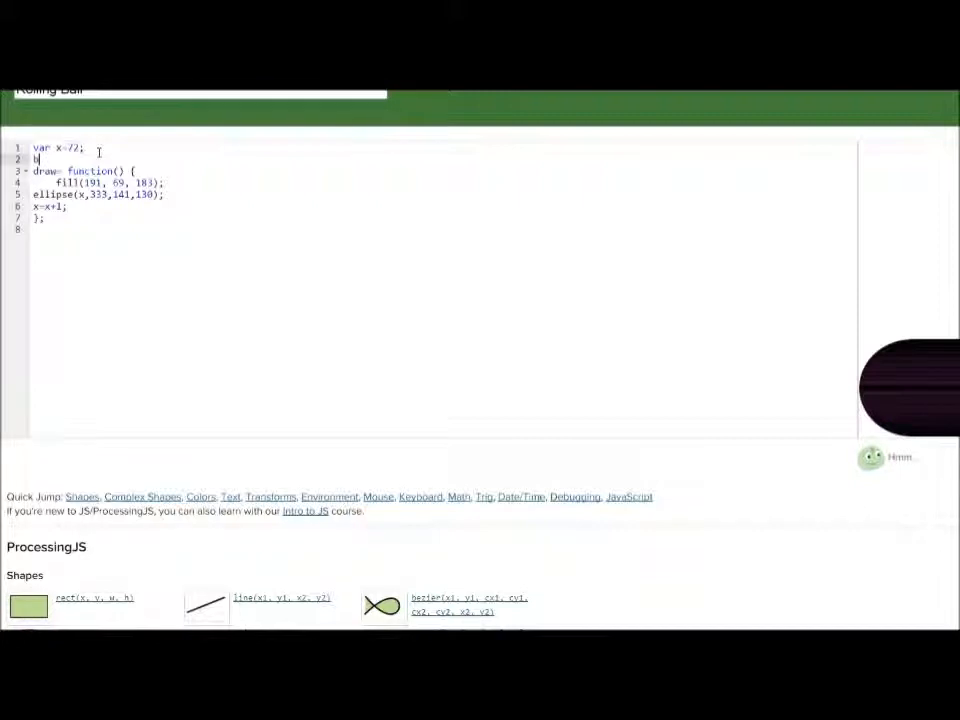
{"action": "type", "text": "bac"}
{"action": "type", "text": "kground"}
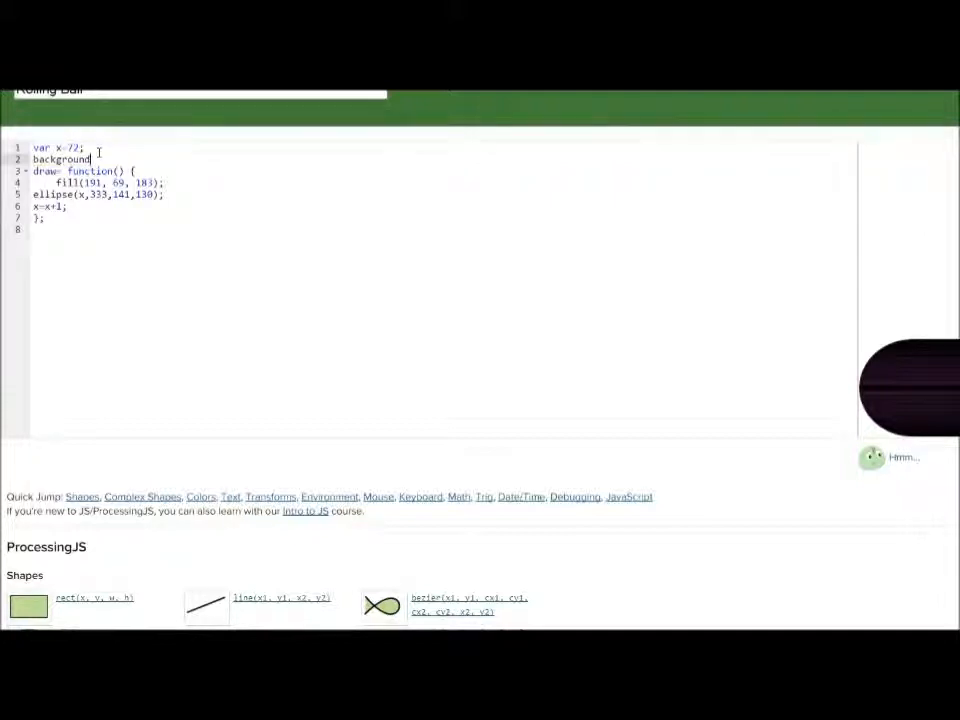
{"action": "type", "text": "(255, 0, 0);"}
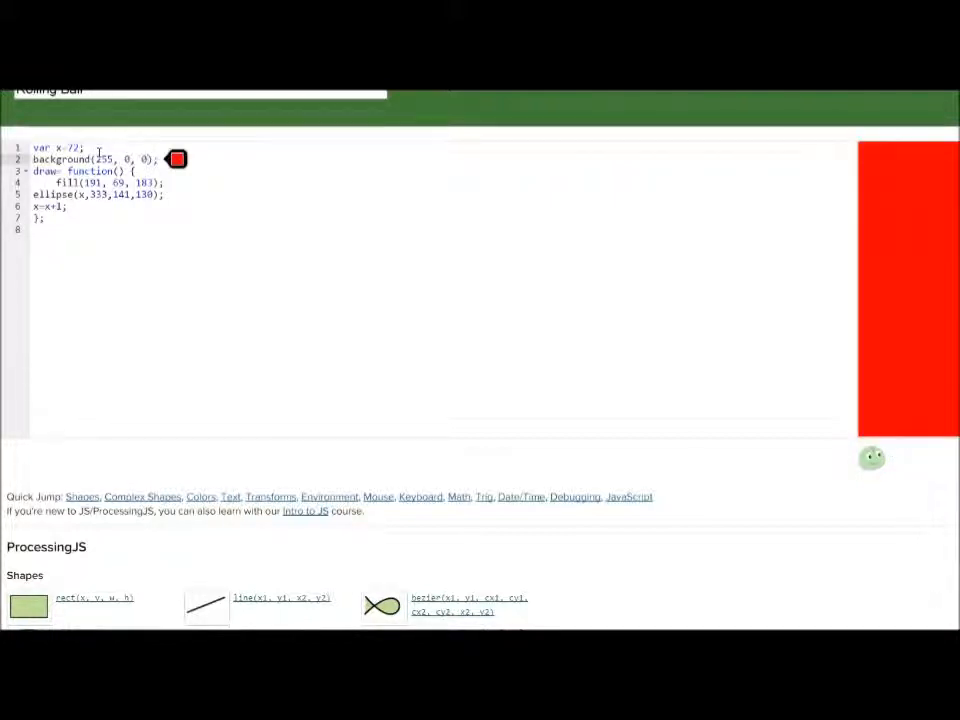
{"action": "left_click", "coordinate": [177, 159]}
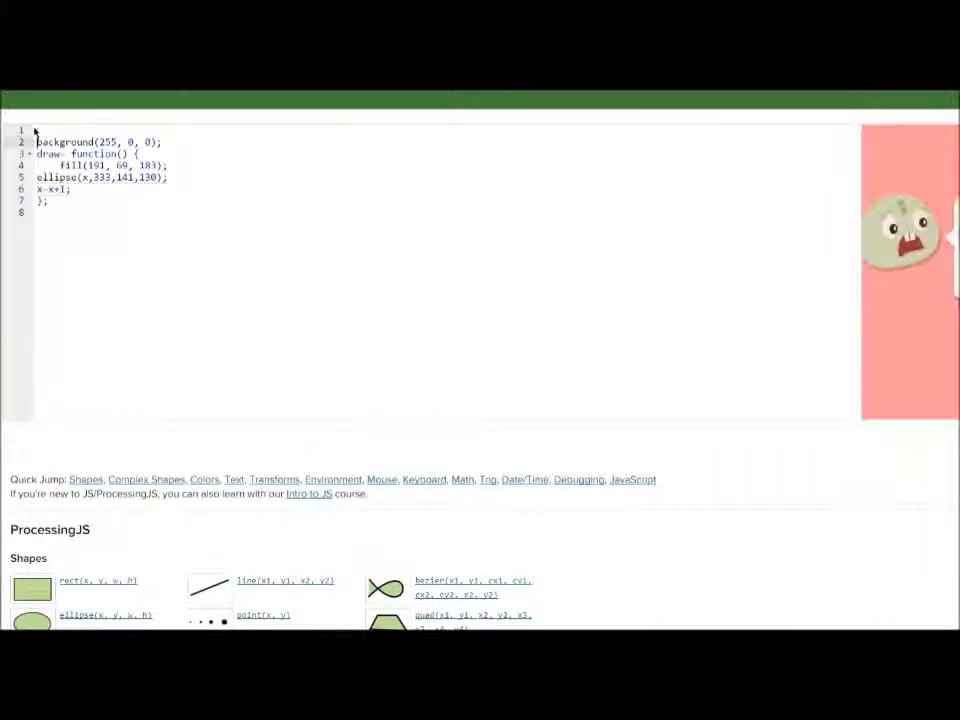
{"action": "key", "text": "Delete"}
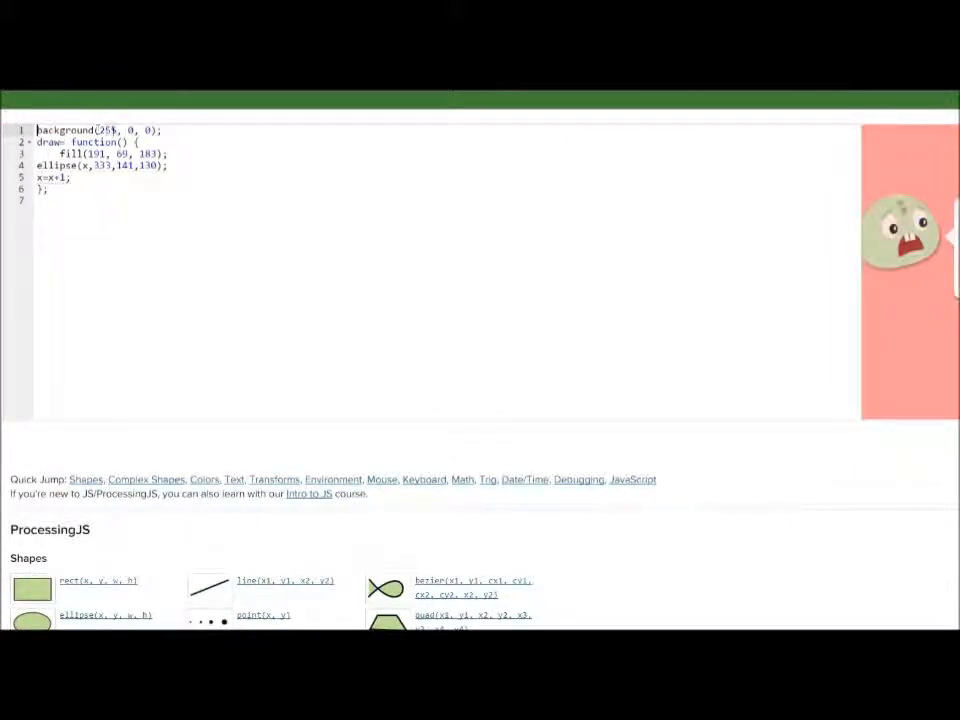
{"action": "left_click", "coordinate": [165, 130]}
{"action": "key", "text": "Return"}
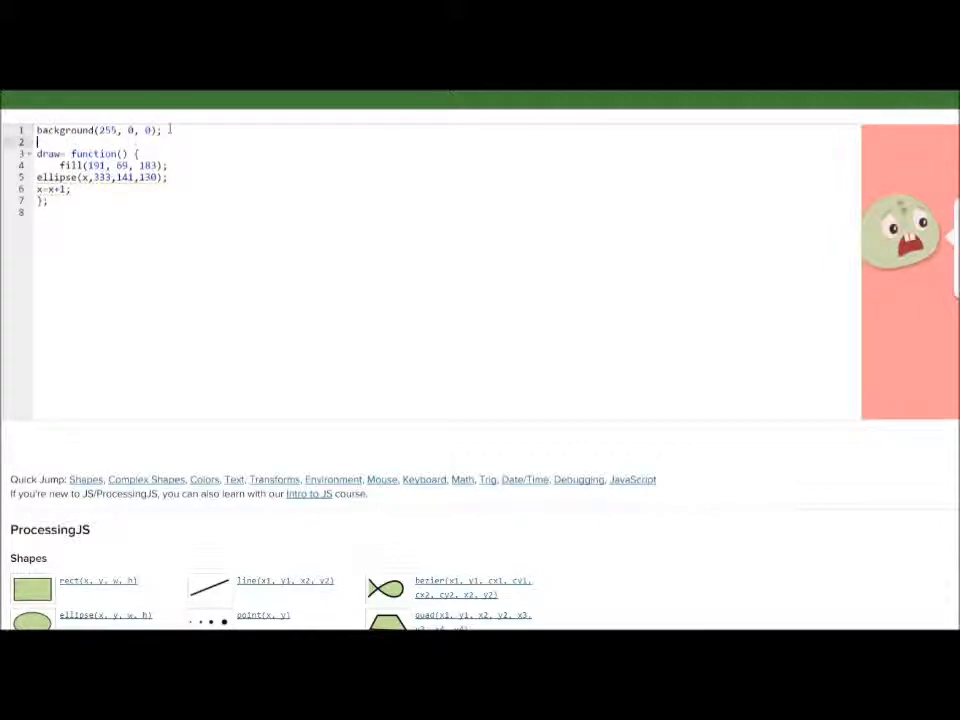
{"action": "type", "text": "var x=72;"}
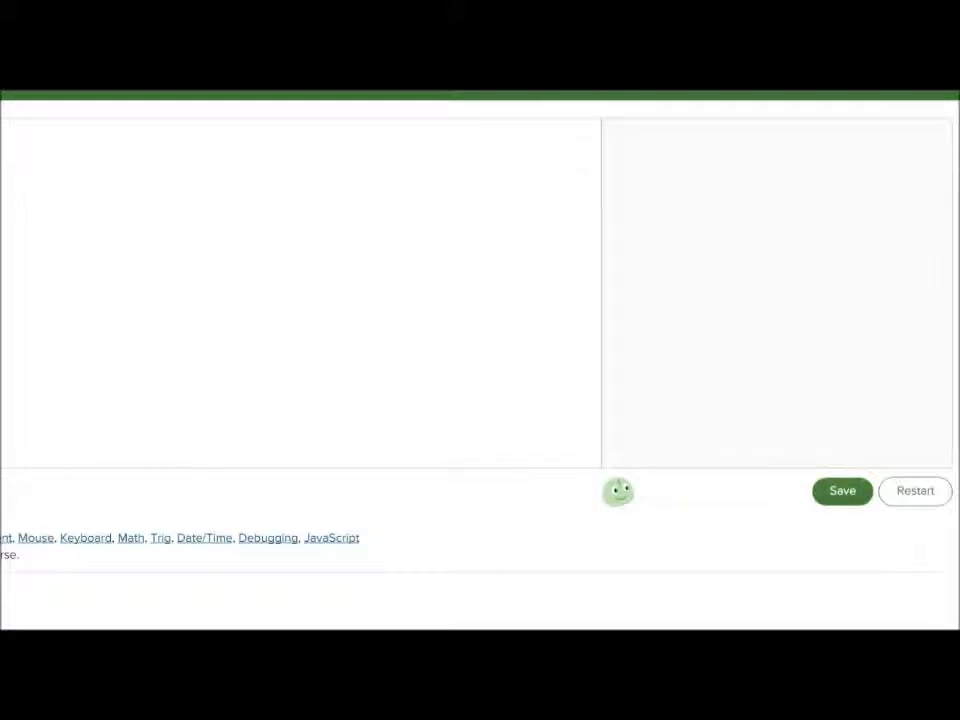
Step: Restart the program twice to watch the purple ball roll rightward from the left
{"action": "left_click", "coordinate": [915, 490]}
{"action": "left_click", "coordinate": [915, 490]}
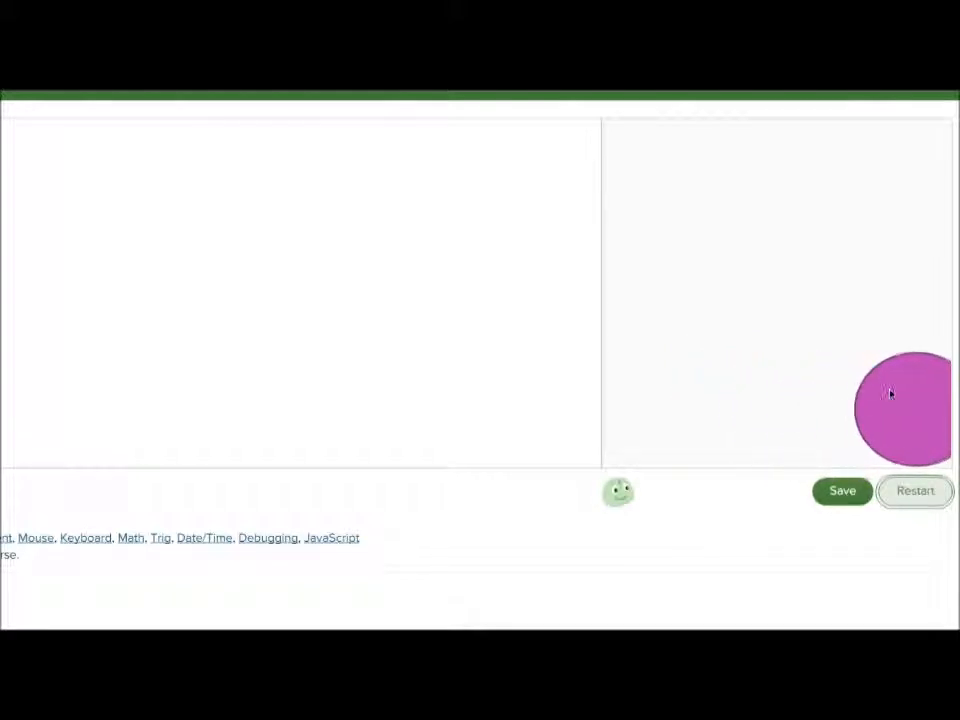
Step: Restart the animation, inspect the ball's vertical position 352, and rerun it
{"action": "left_click", "coordinate": [915, 490]}
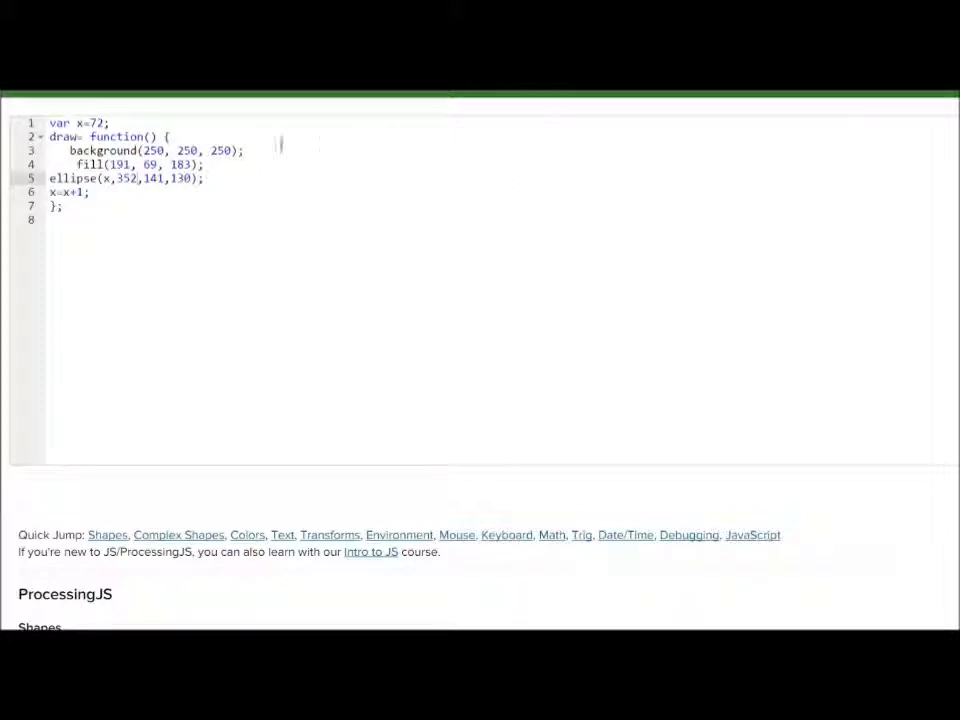
{"action": "left_click", "coordinate": [125, 178]}
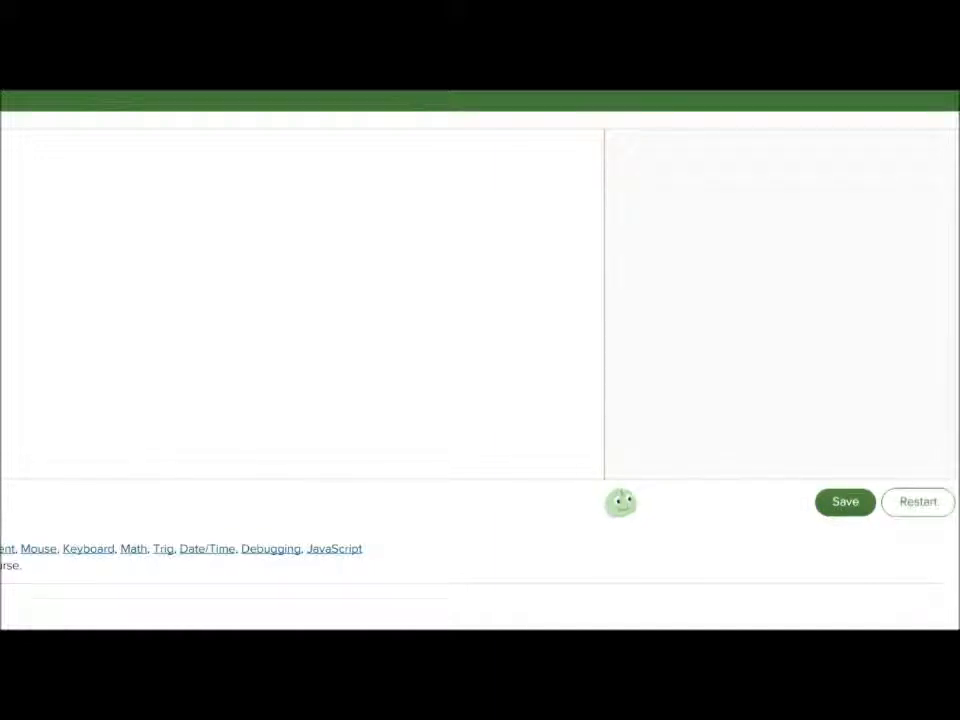
{"action": "left_click", "coordinate": [918, 501]}
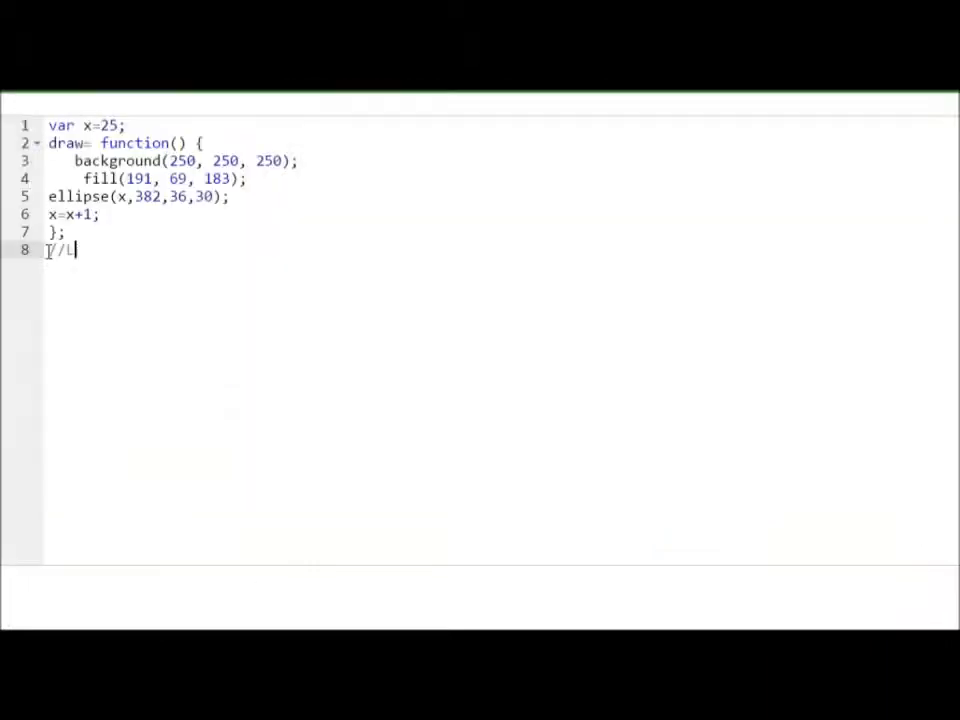
{"action": "type", "text": "ittle sec"}
{"action": "type", "text": "r"}
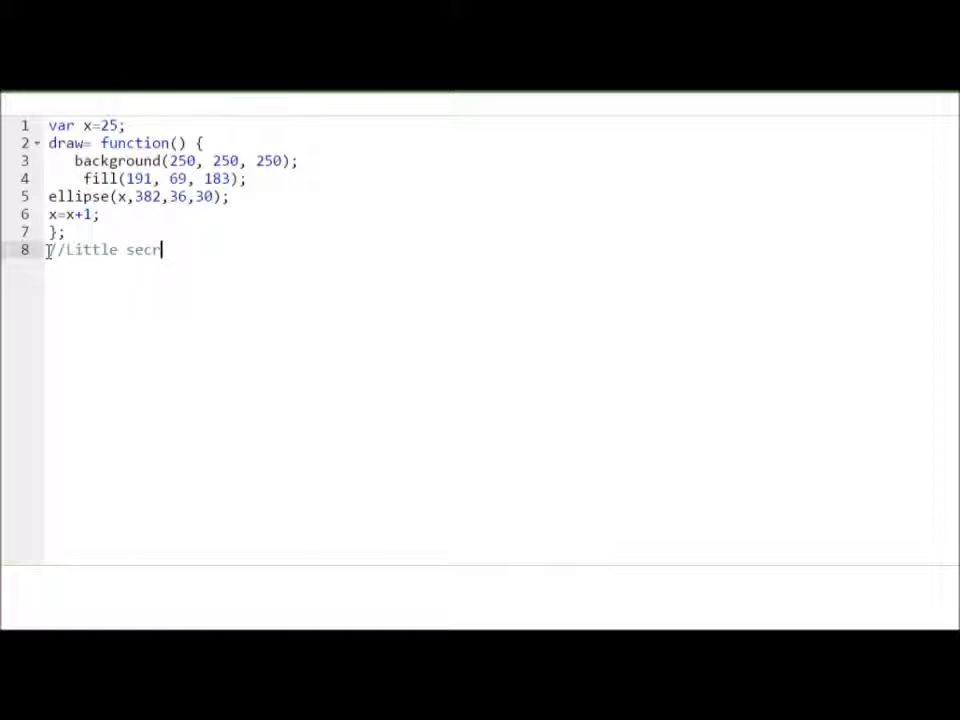
{"action": "type", "text": "et."}
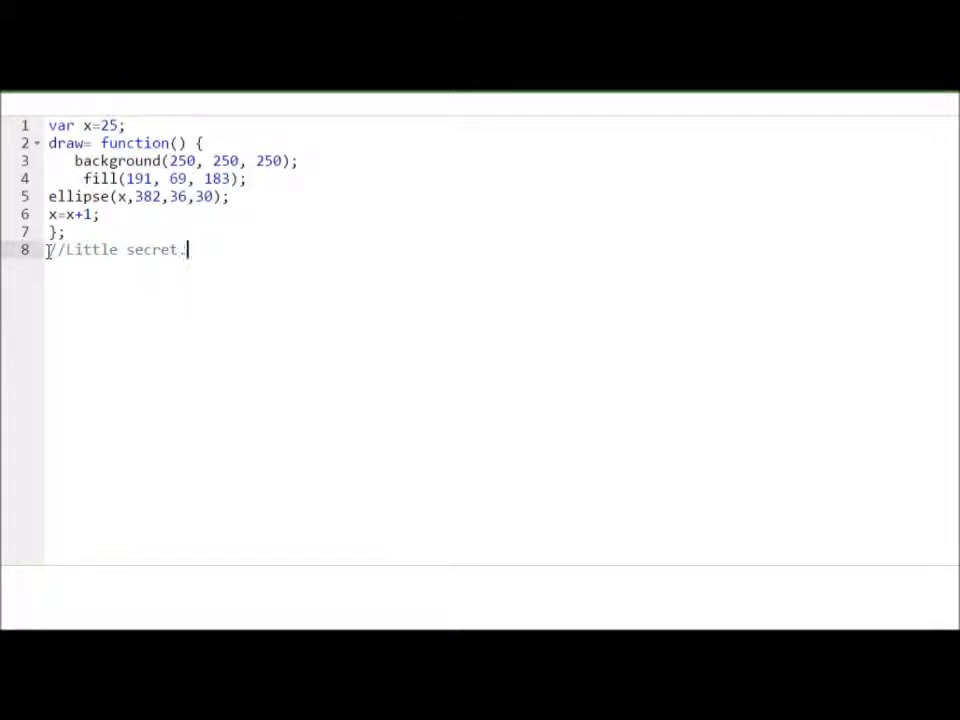
Step: Remove the stray period after 'secret' in the closing coding-is-fun comment
{"action": "key", "text": "BackSpace"}
{"action": "type", "text": "Codi"}
{"action": "type", "text": "ng is "}
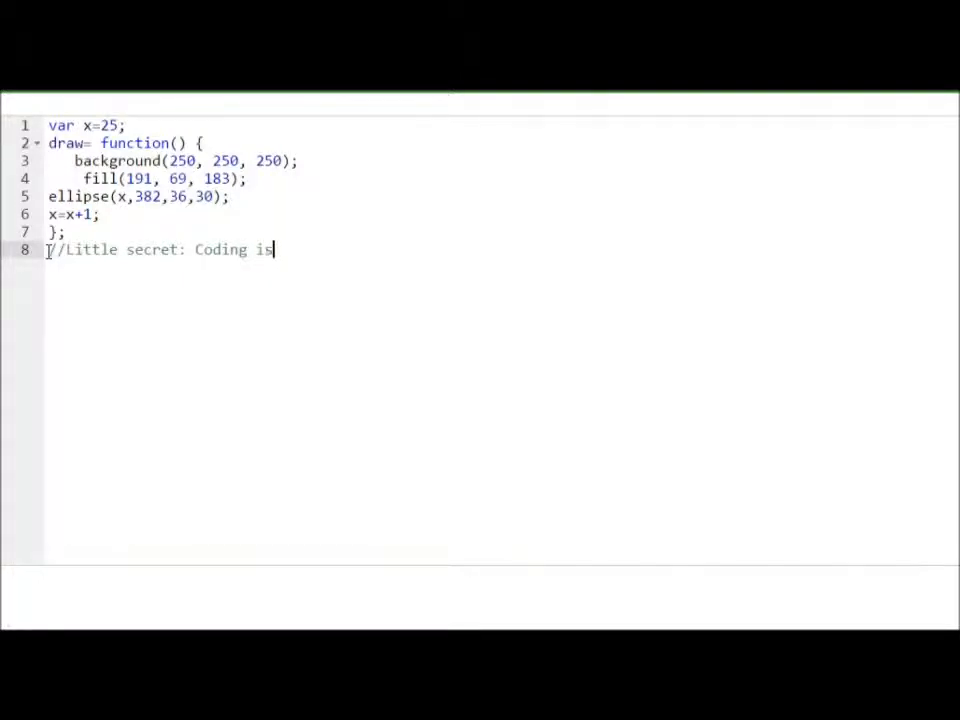
{"action": "type", "text": "fun"}
{"action": "type", "text": ", b"}
{"action": "type", "text": "ut f"}
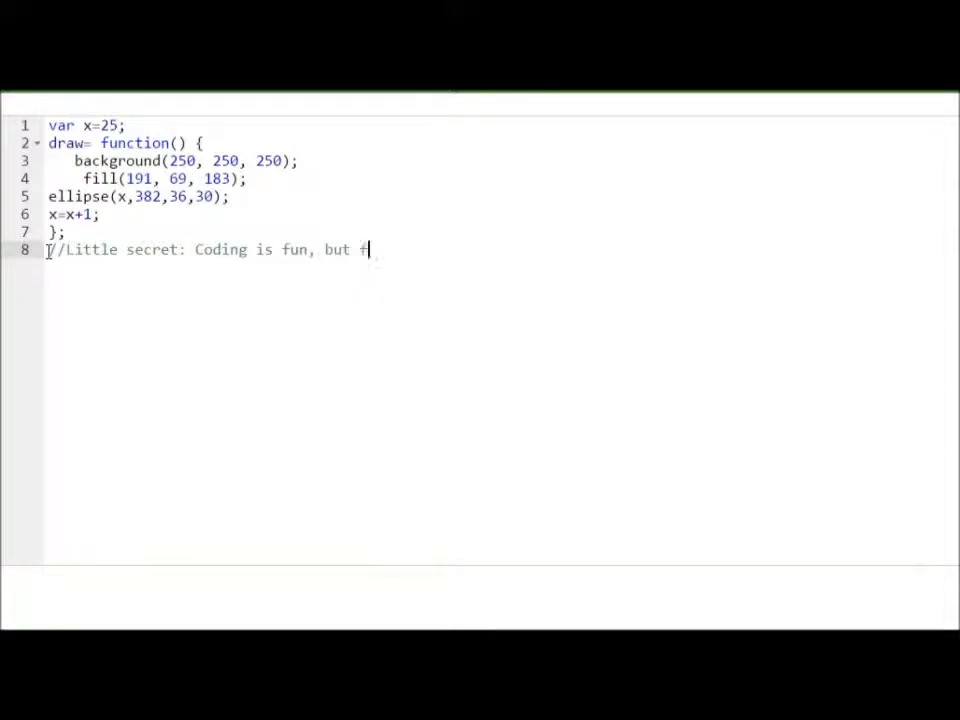
{"action": "type", "text": "or"}
{"action": "type", "text": " people "}
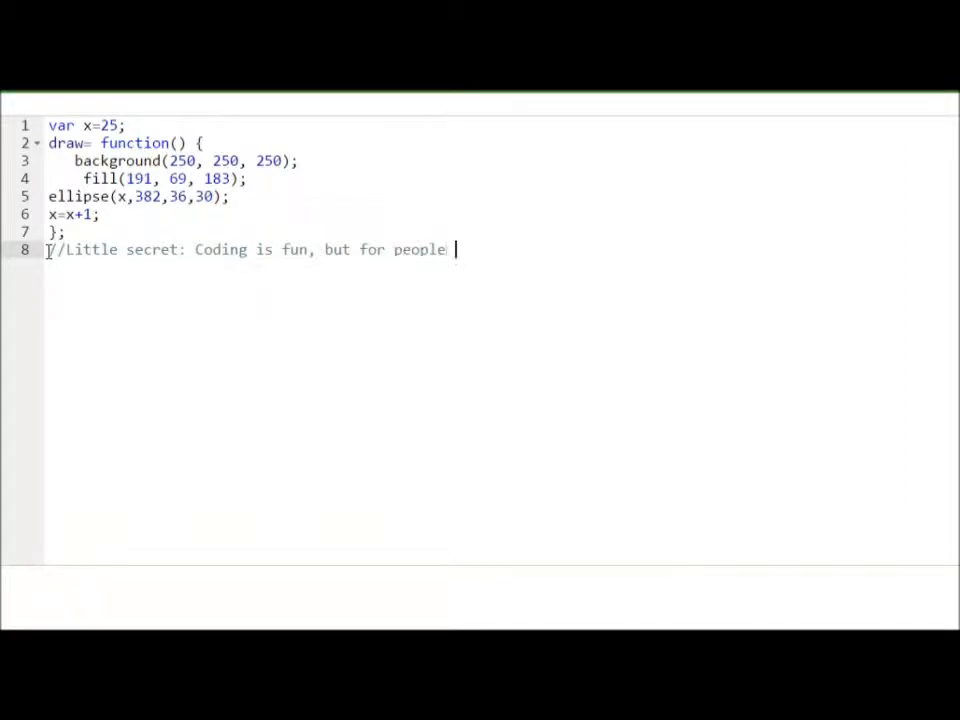
{"action": "type", "text": "who do"}
{"action": "type", "text": "n't "}
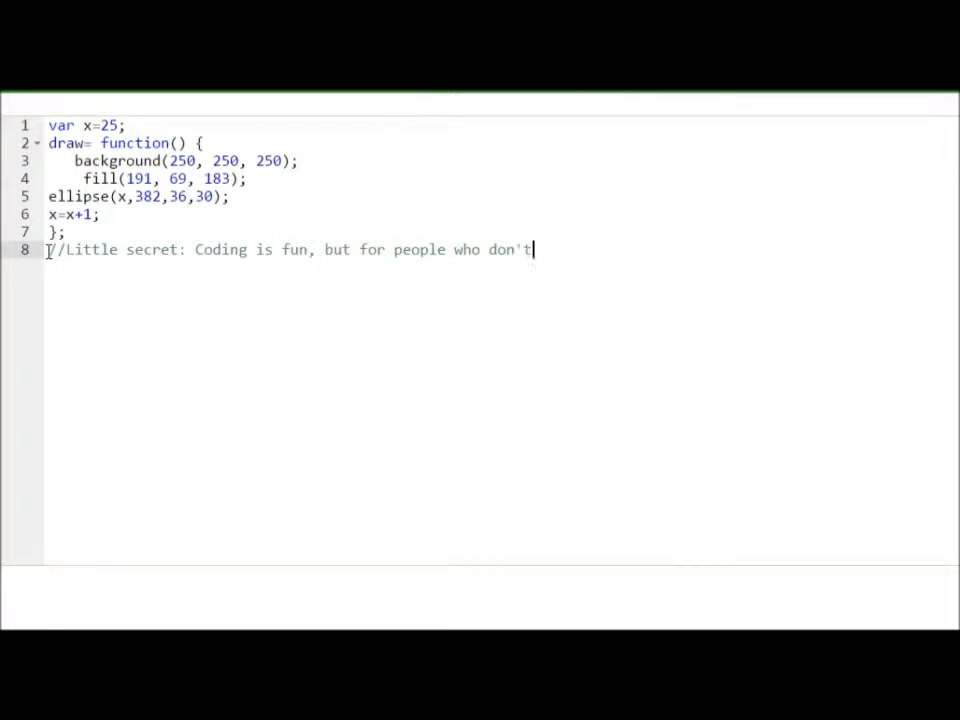
{"action": "type", "text": "like m"}
{"action": "type", "text": "ath, "}
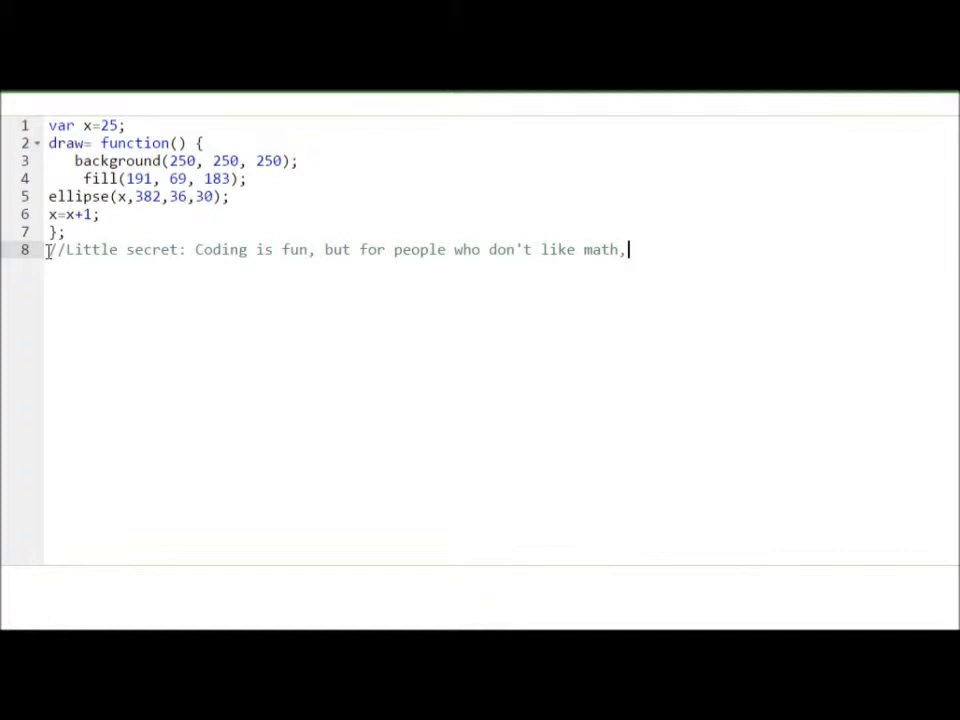
{"action": "type", "text": "thi"}
{"action": "type", "text": "s will "}
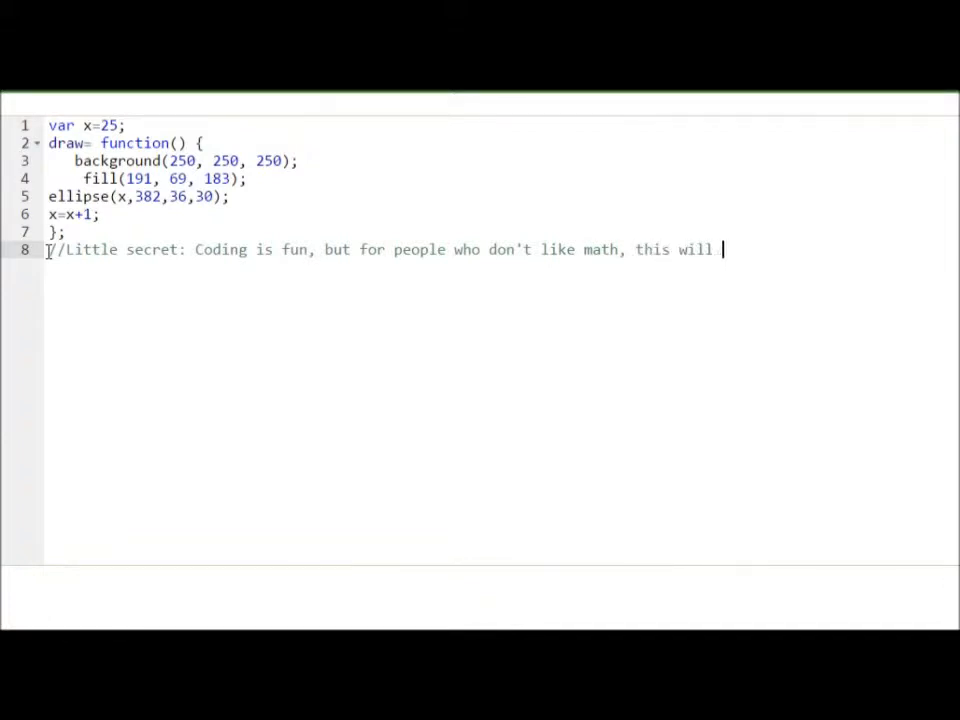
{"action": "type", "text": "be a su"}
{"action": "type", "text": "rpris"}
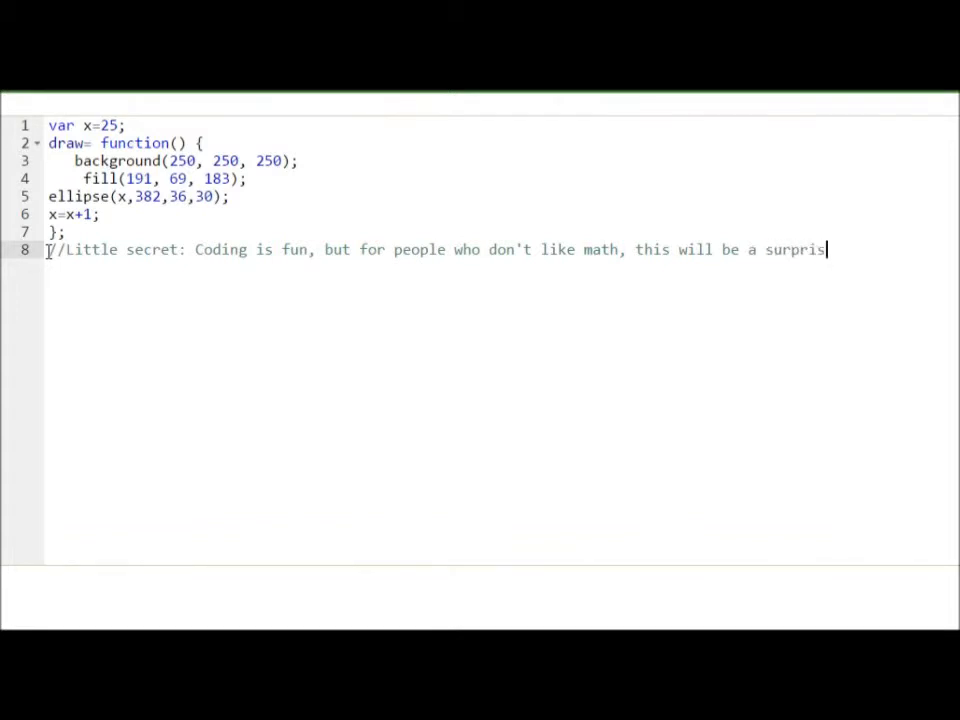
{"action": "type", "text": "e."}
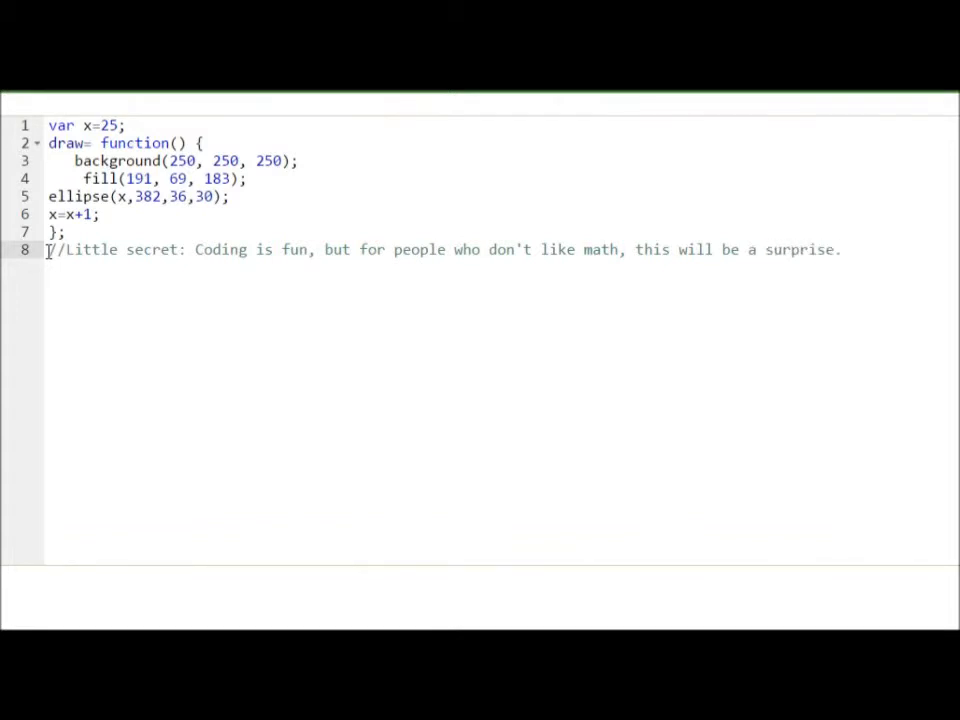